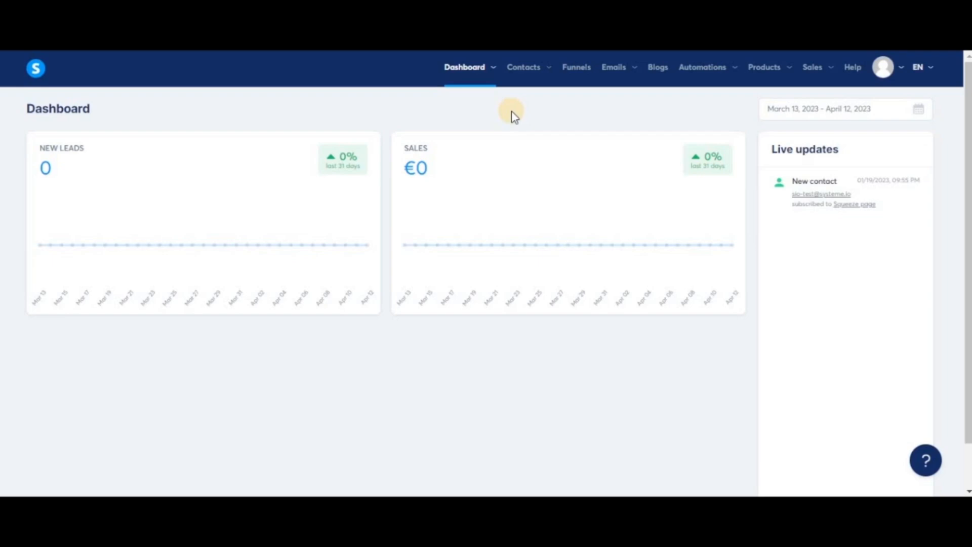
- Create a newsletter with the subject "test", keeping the default sender details and choosing the classic editor
mouse_move(611, 69)
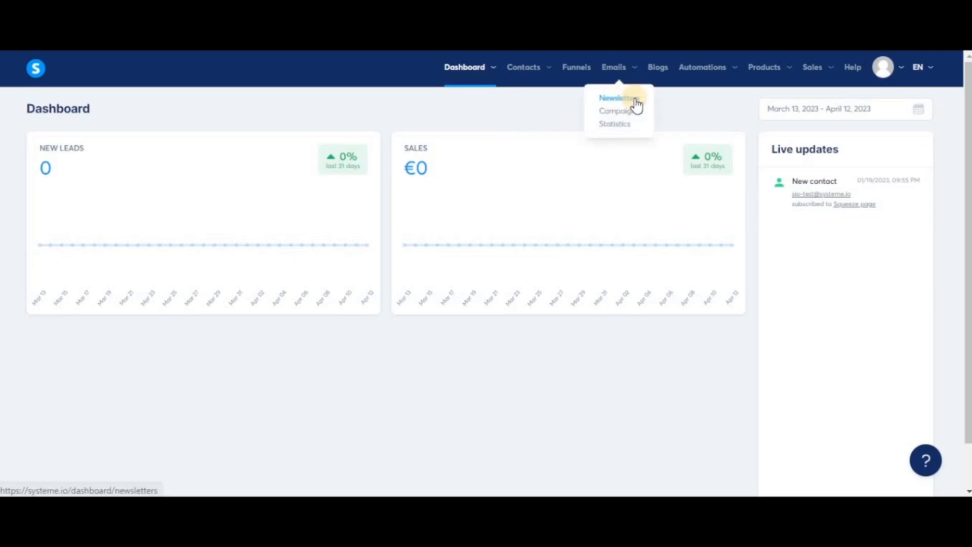
left_click(636, 103)
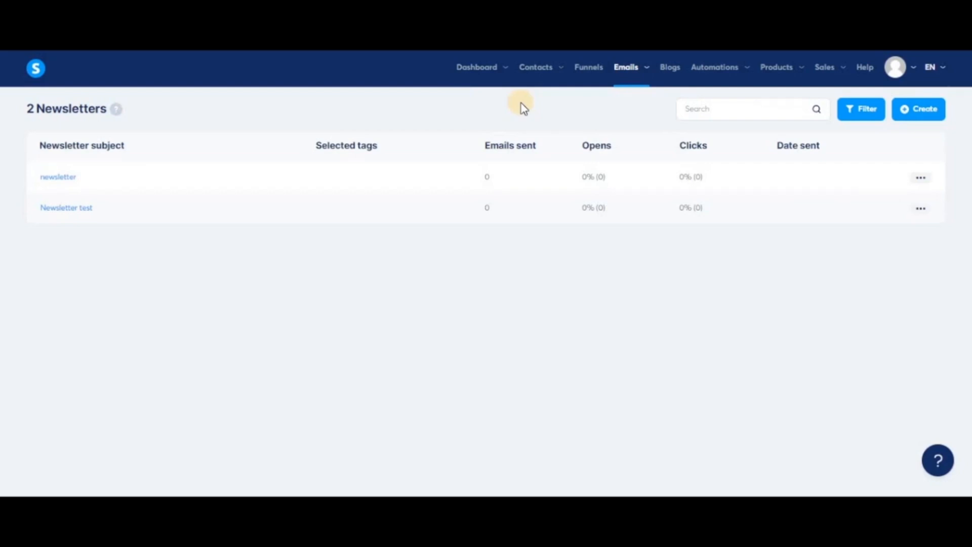
left_click(920, 111)
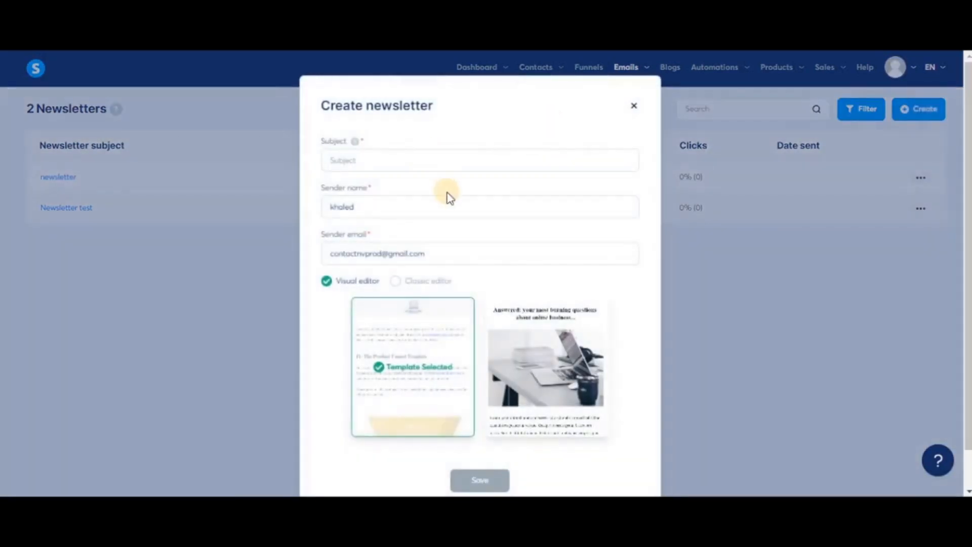
left_click(410, 161)
type("test")
left_click(360, 204)
left_click(462, 251)
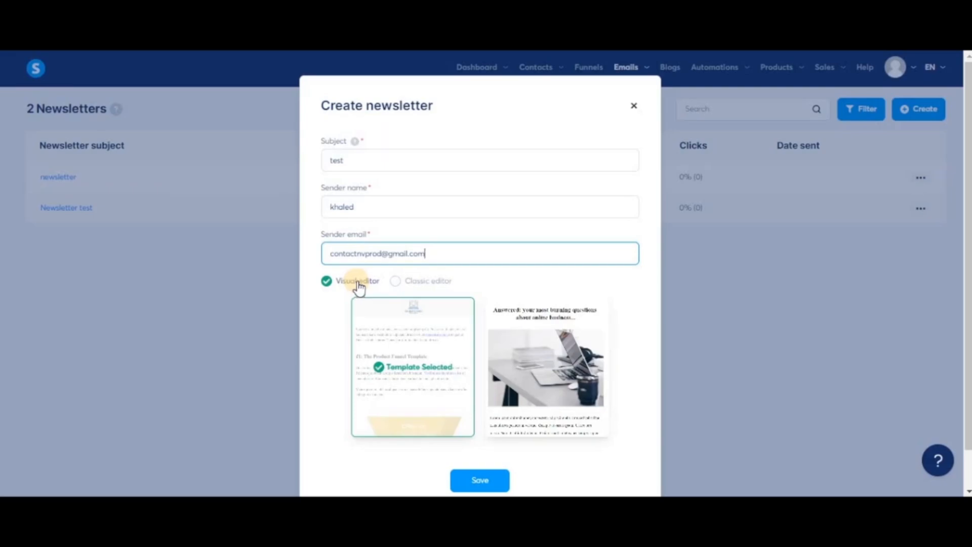
left_click(400, 283)
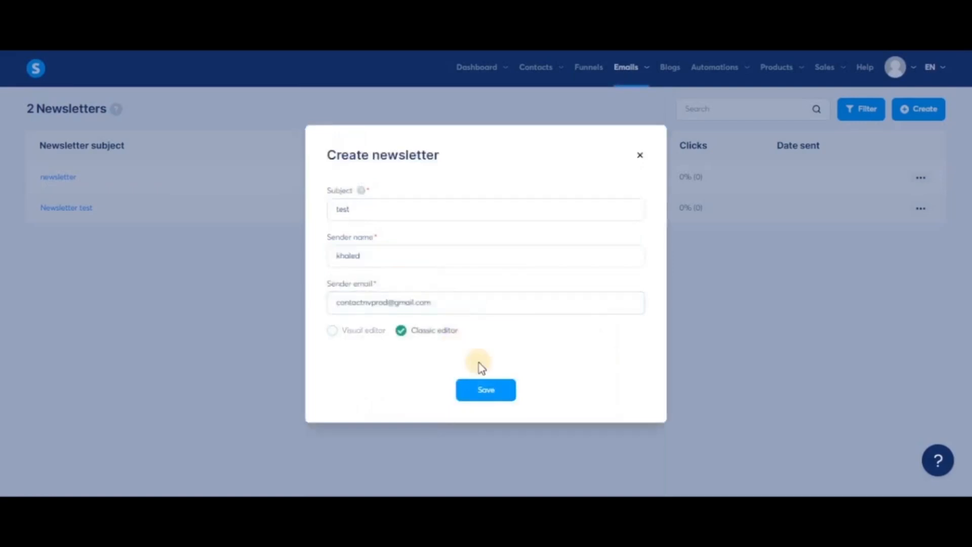
left_click(494, 390)
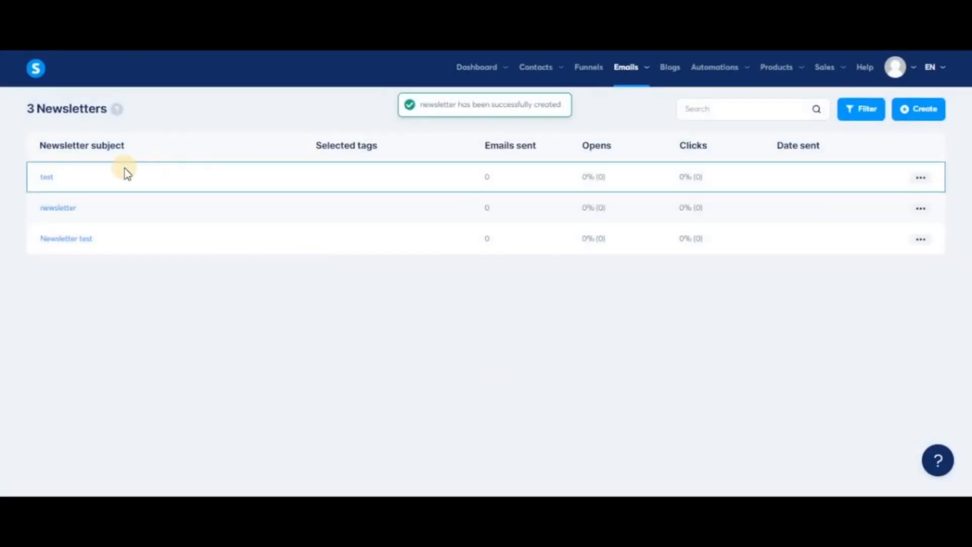
- Open the test newsletter and enter "mlkfezmklfezmk" in the body, formatted bold, italic and underlined
left_click(47, 177)
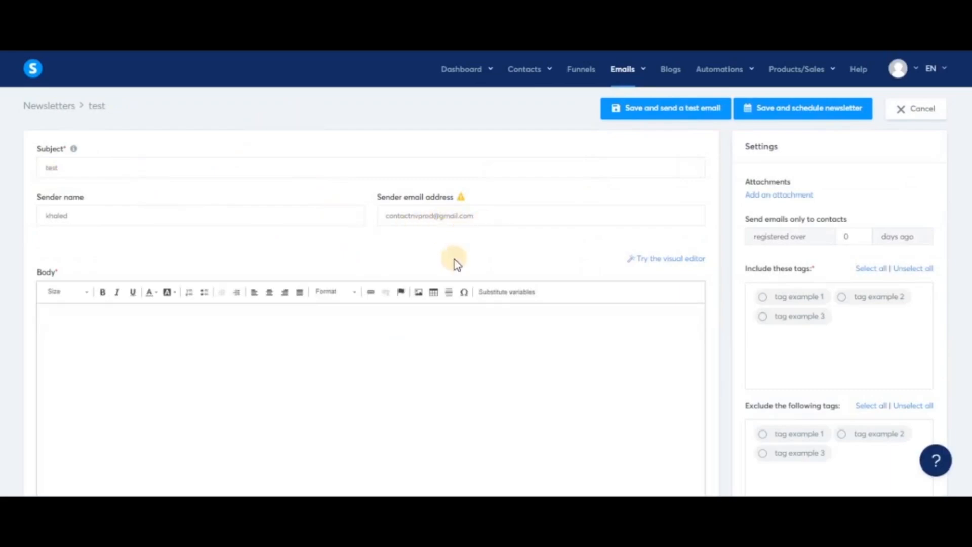
scroll(353, 322, "down", 2)
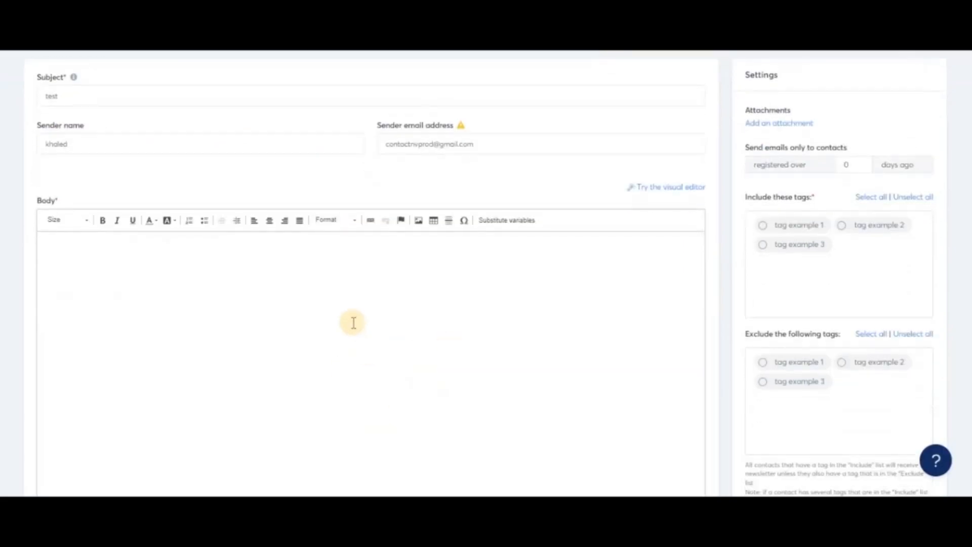
left_click(446, 333)
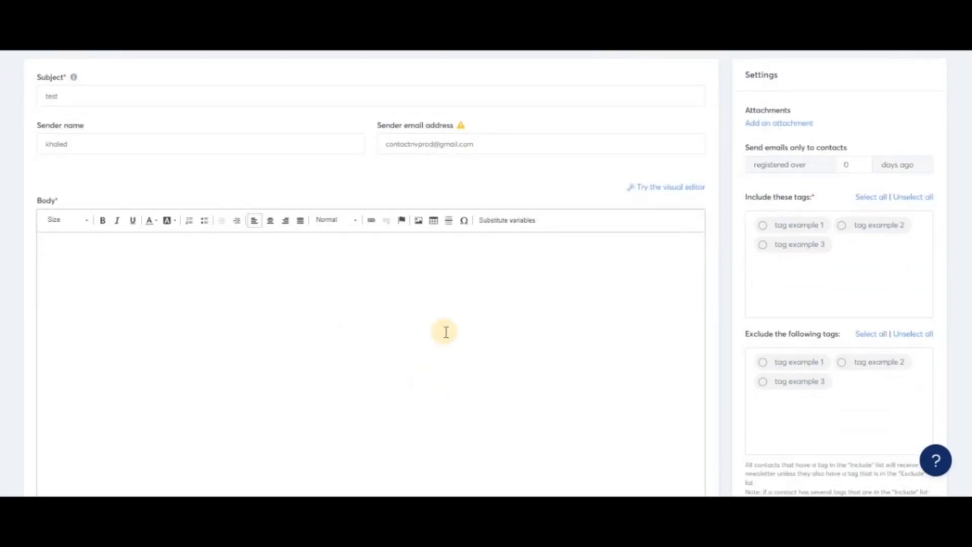
left_click_drag(155, 259, 7, 237)
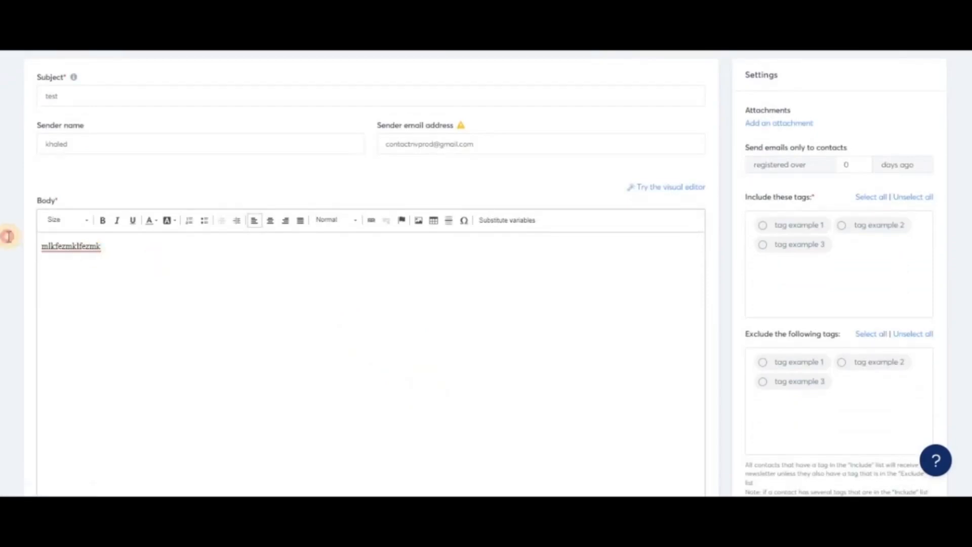
left_click(118, 220)
left_click(133, 221)
left_click(242, 313)
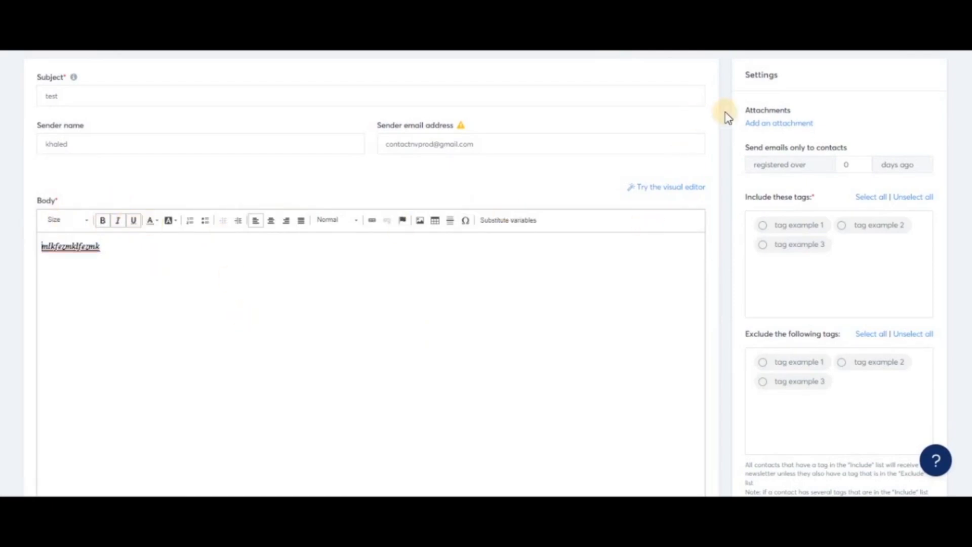
- Restrict recipients to contacts registered over 7 days ago, including tag example 1 and excluding tag example 2
left_click(797, 123)
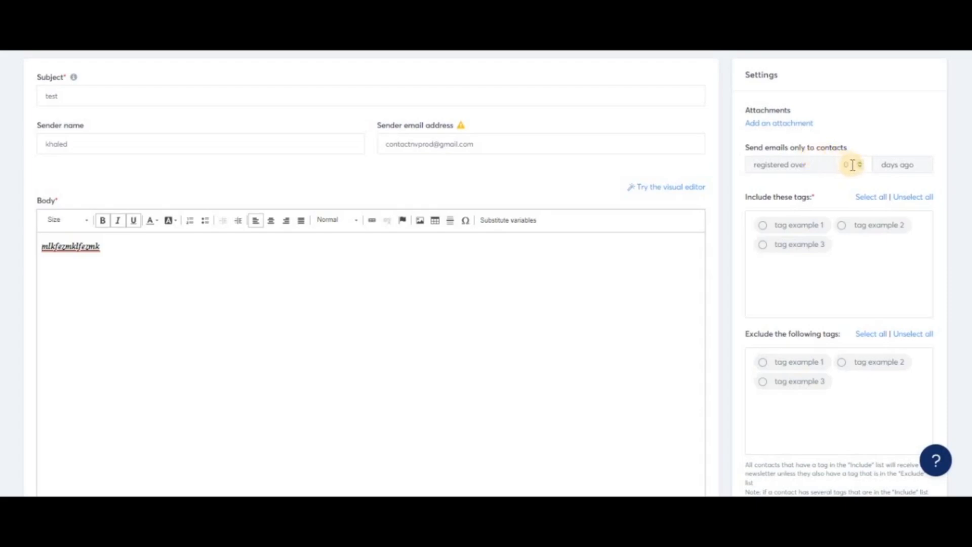
left_click(839, 166)
type("7")
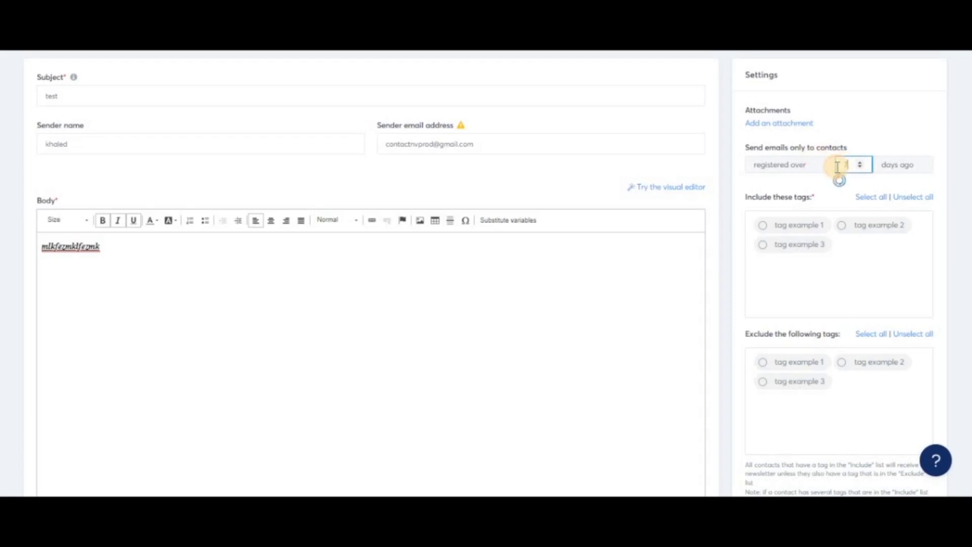
left_click(872, 144)
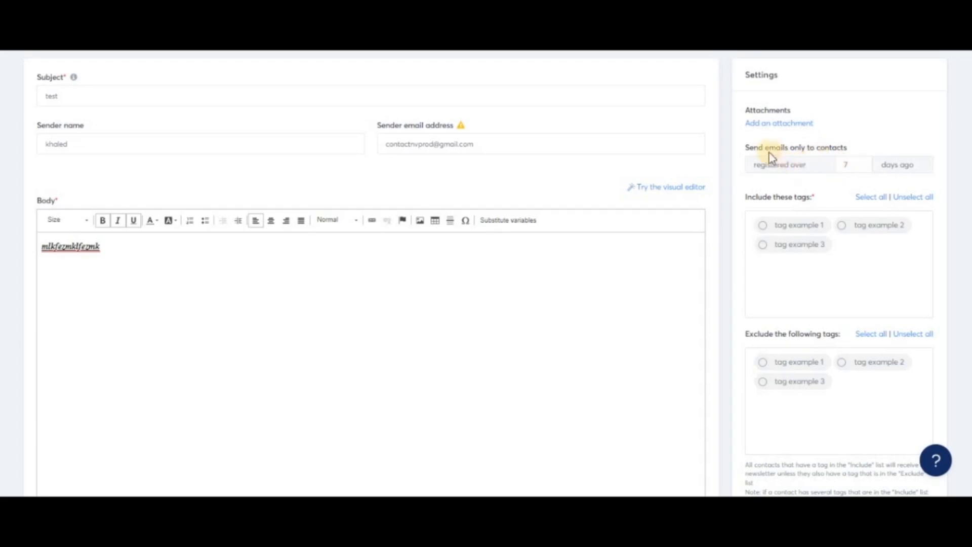
left_click(797, 229)
left_click(876, 365)
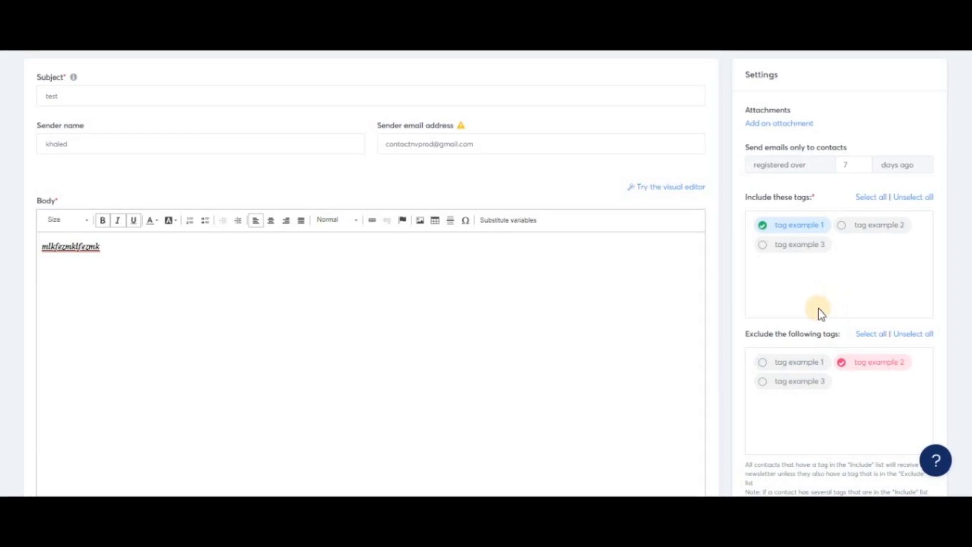
- Replace the body text with the greeting "Hi {first_name}", using the first name substitute
scroll(861, 248, "down", 2)
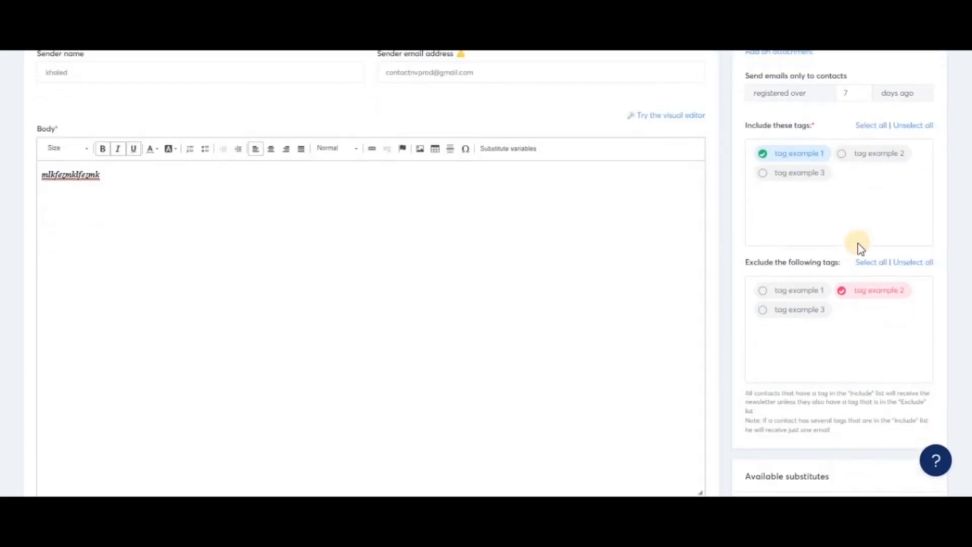
scroll(861, 248, "down", 6)
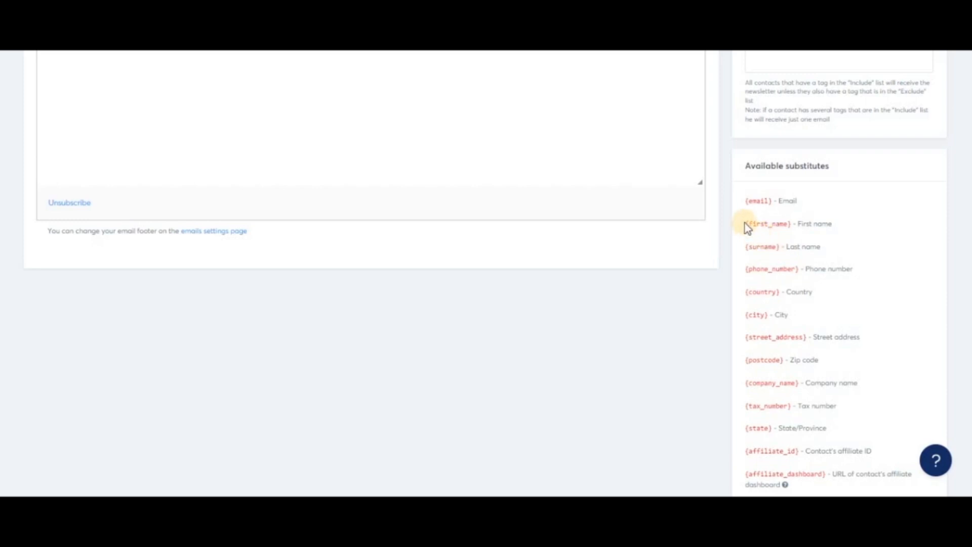
left_click_drag(747, 224, 792, 225)
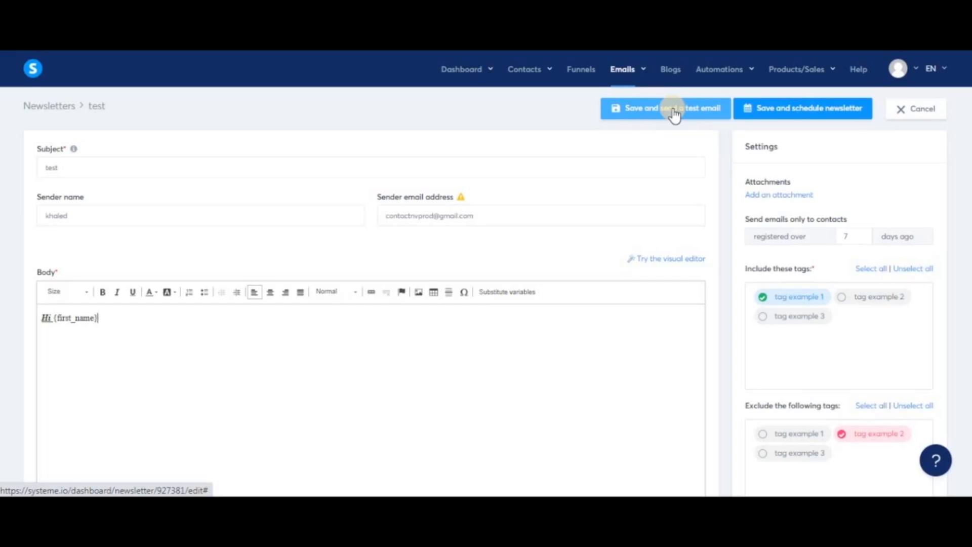
- Save the newsletter for scheduling and go through the test email and immediate sending options of its plan
left_click(810, 121)
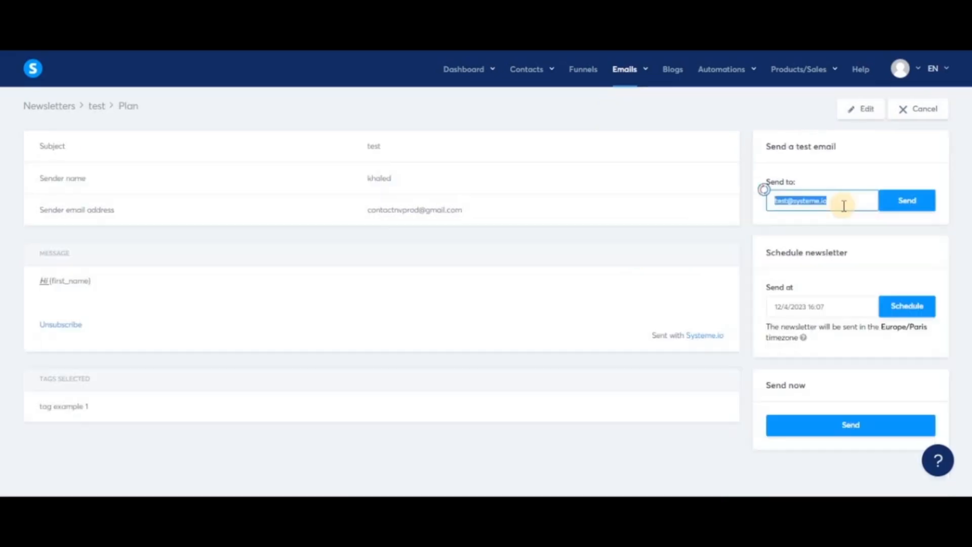
left_click(842, 200)
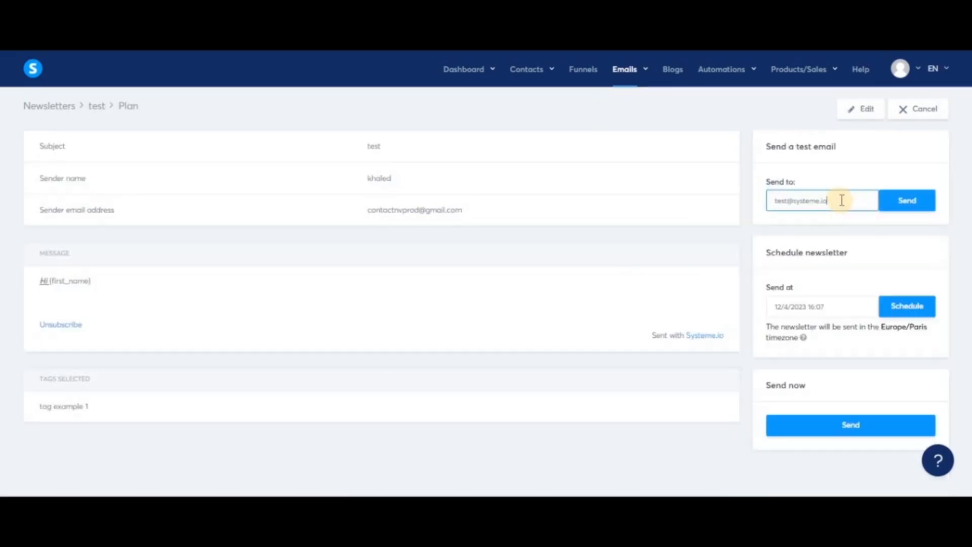
left_click(915, 202)
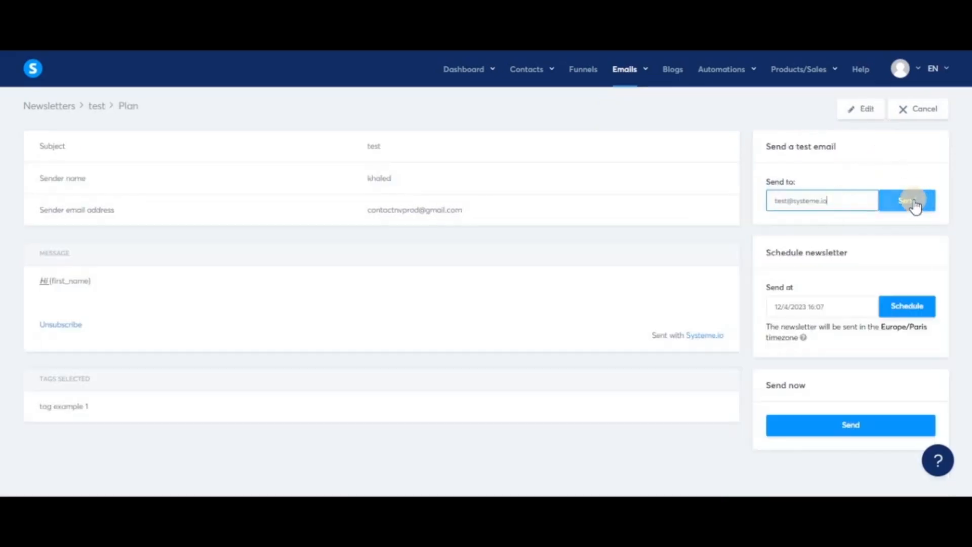
left_click(867, 426)
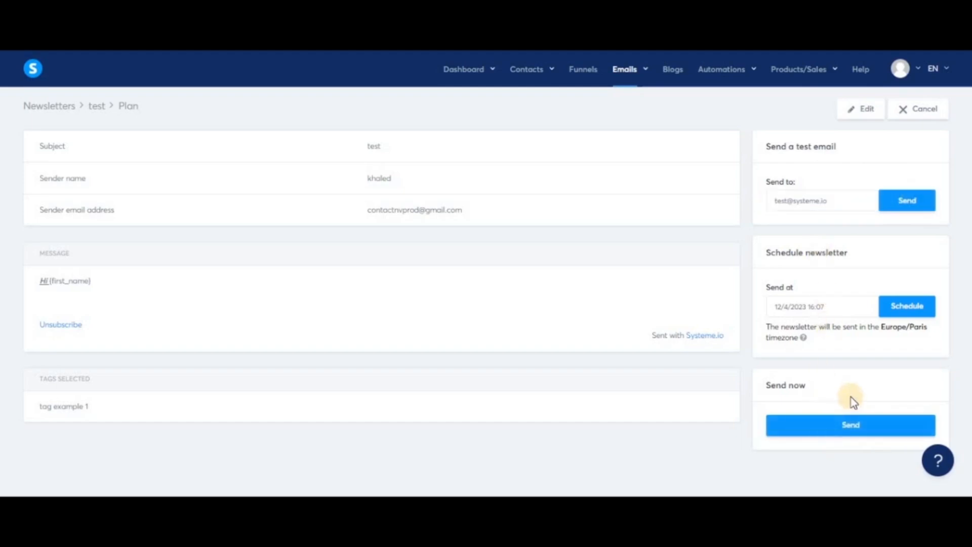
left_click(871, 433)
left_click(867, 430)
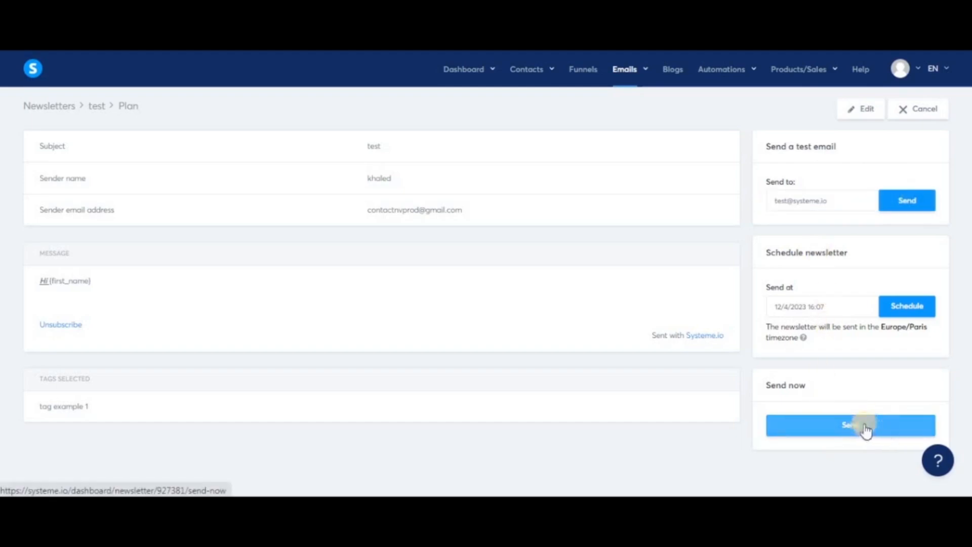
- Schedule the newsletter for 15/4/2023 at 17:07, confirm, and dismiss the payment profile notice
left_click(840, 307)
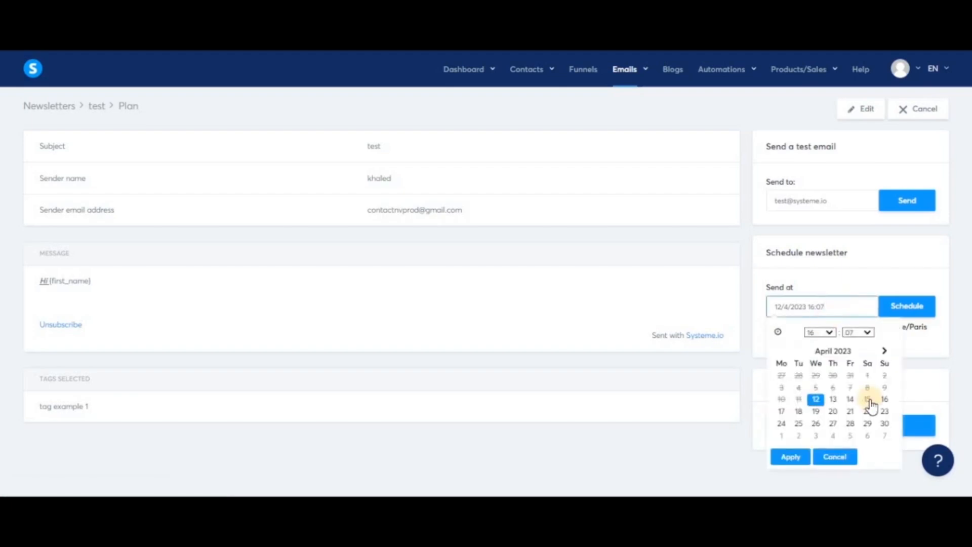
left_click(831, 333)
left_click(815, 299)
left_click(789, 457)
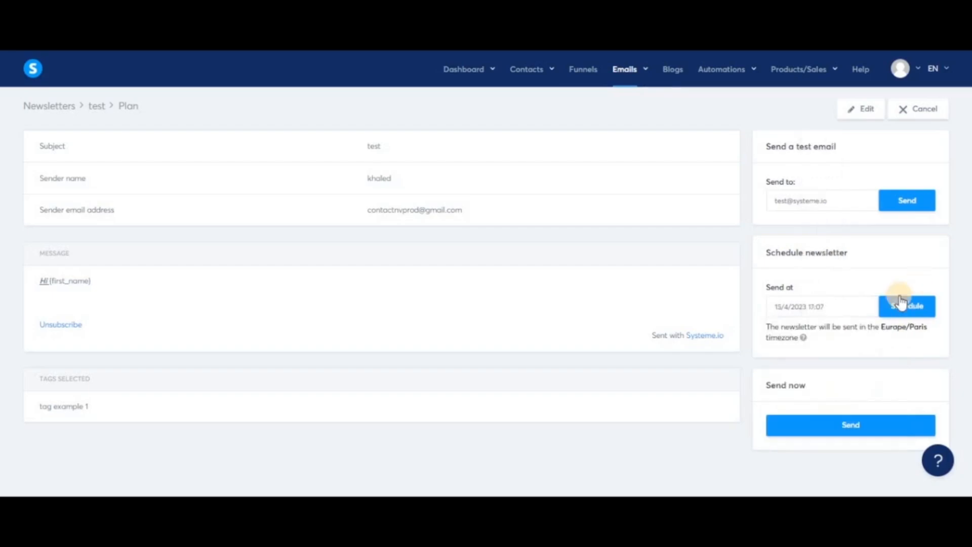
left_click(901, 304)
left_click(459, 306)
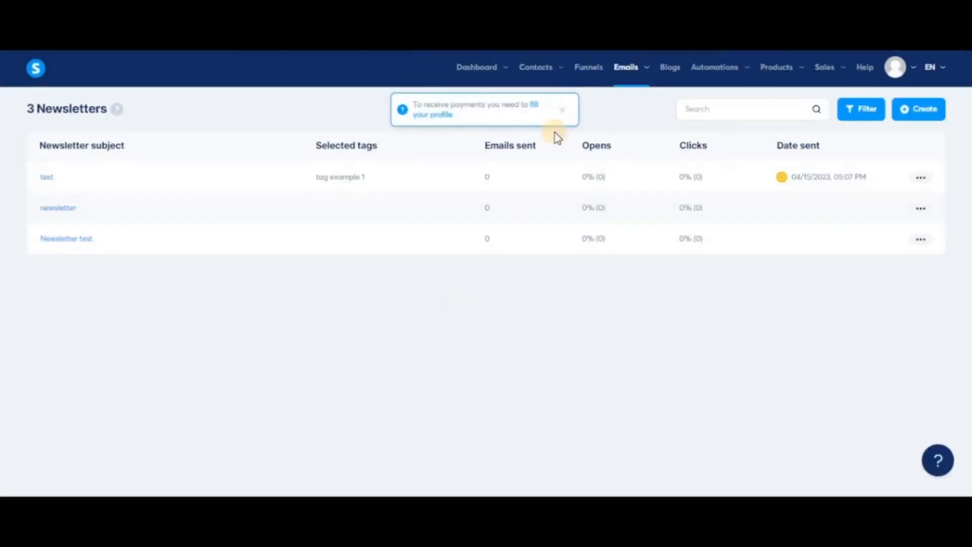
left_click(562, 110)
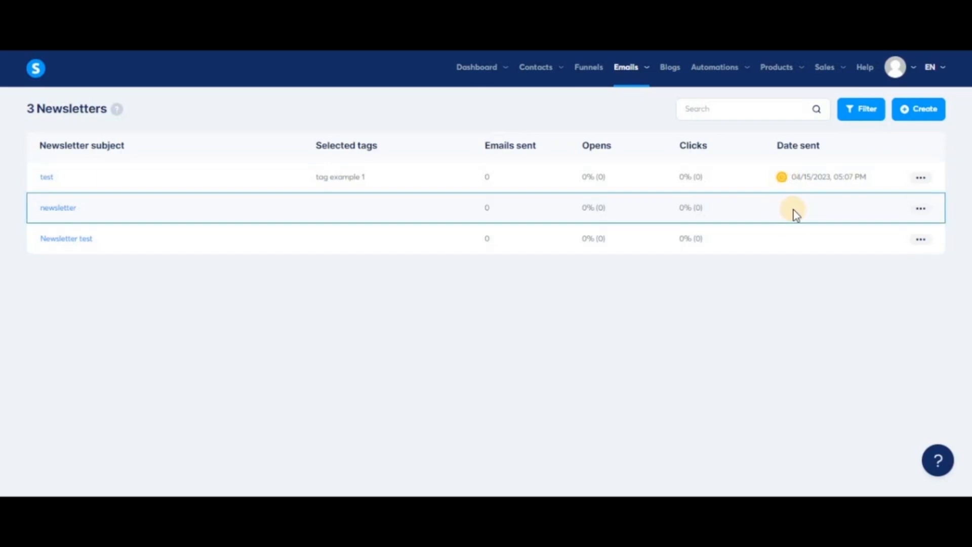
- Reopen the scheduled test newsletter, send it immediately instead, and dismiss the payment profile notice
left_click(48, 178)
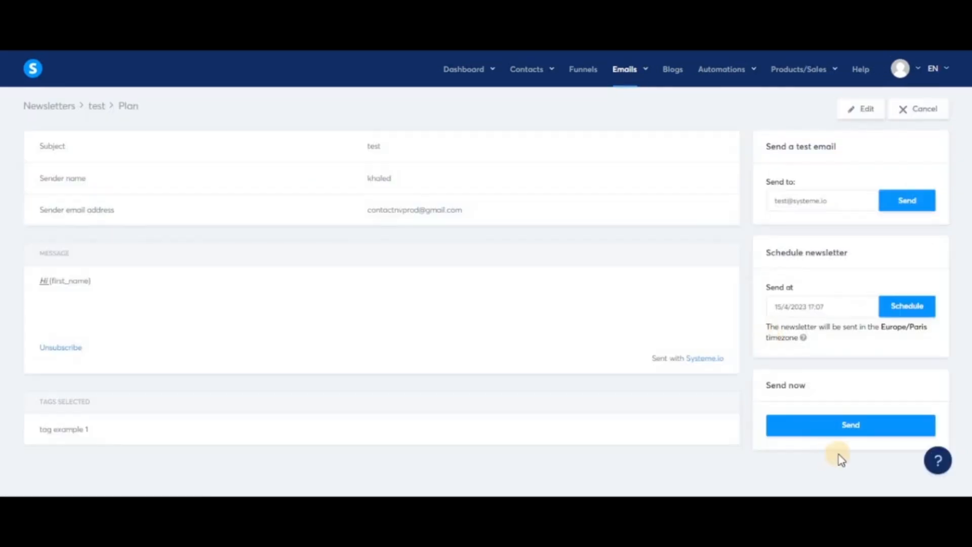
left_click(868, 424)
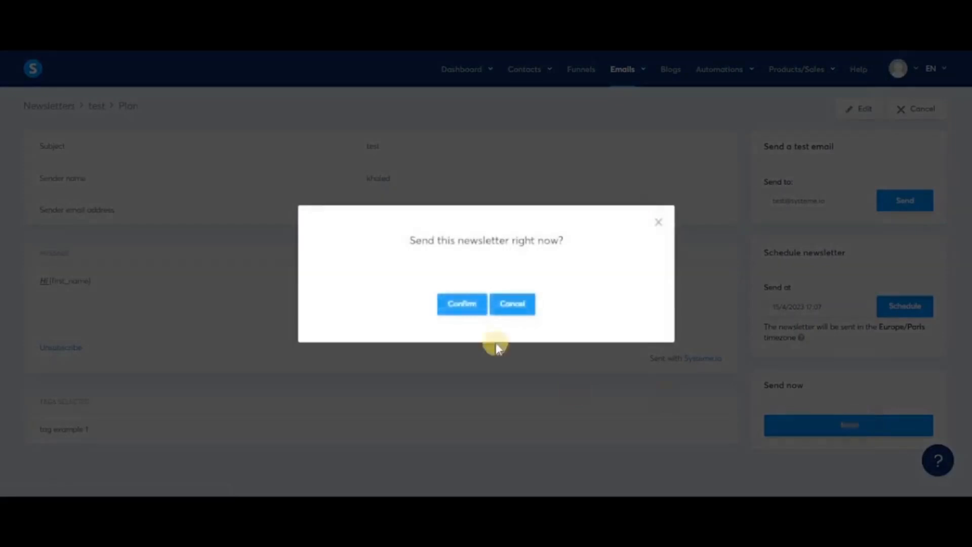
left_click(463, 305)
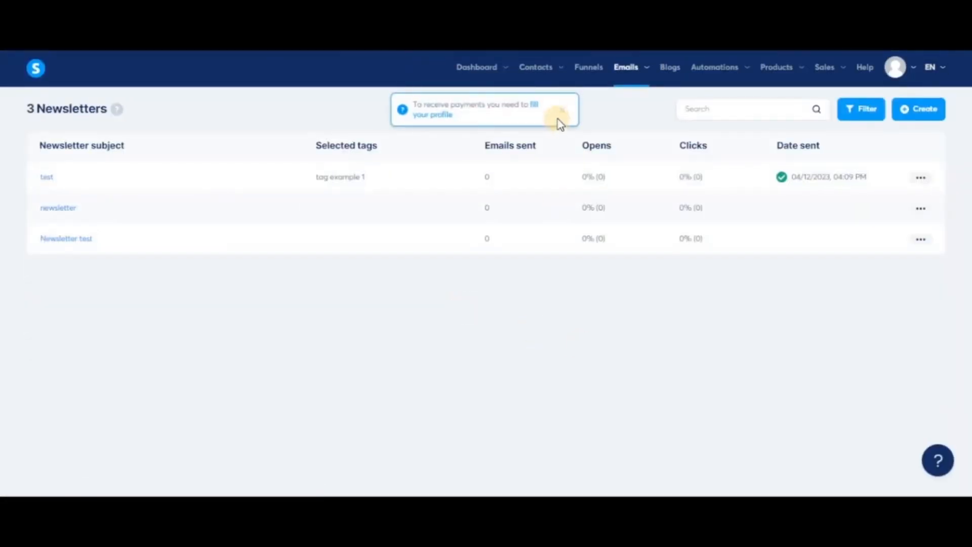
left_click(561, 110)
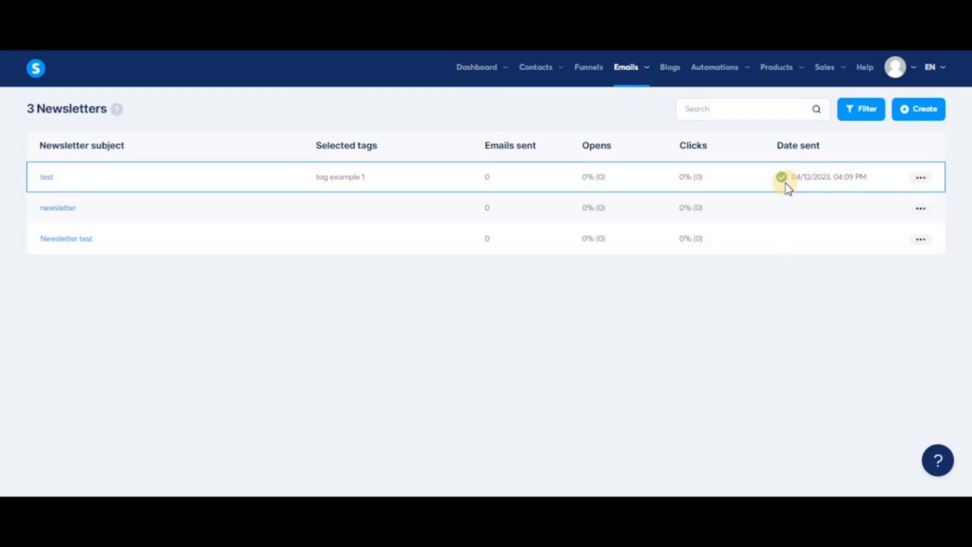
- Open the sent test newsletter and create a copy of it
left_click(48, 180)
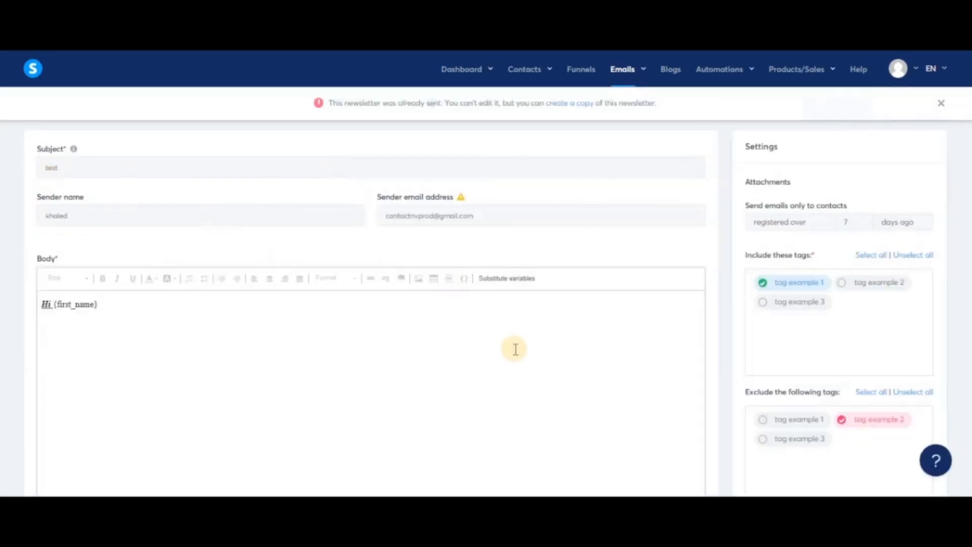
left_click(569, 107)
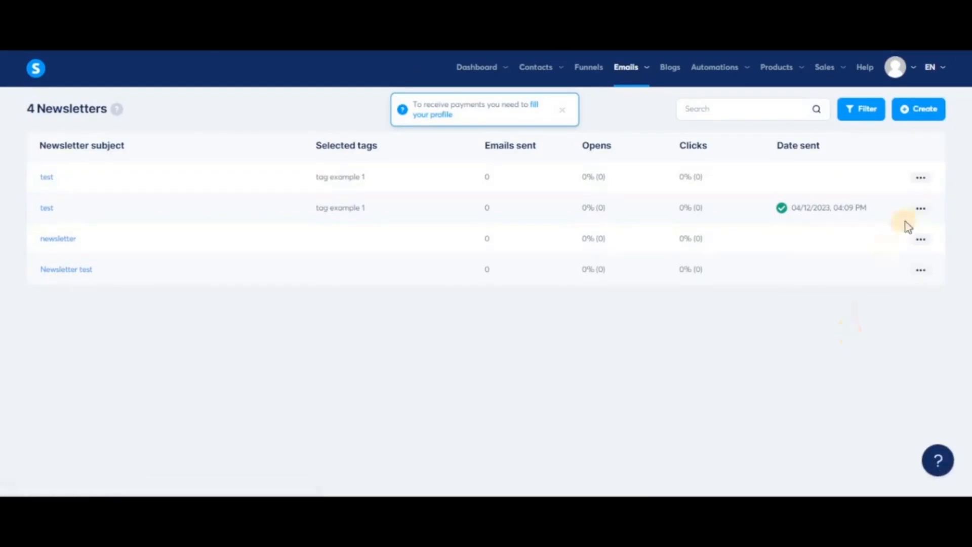
- Examine the actions available for the unsent newsletter copy and for the sent test newsletter
left_click(920, 180)
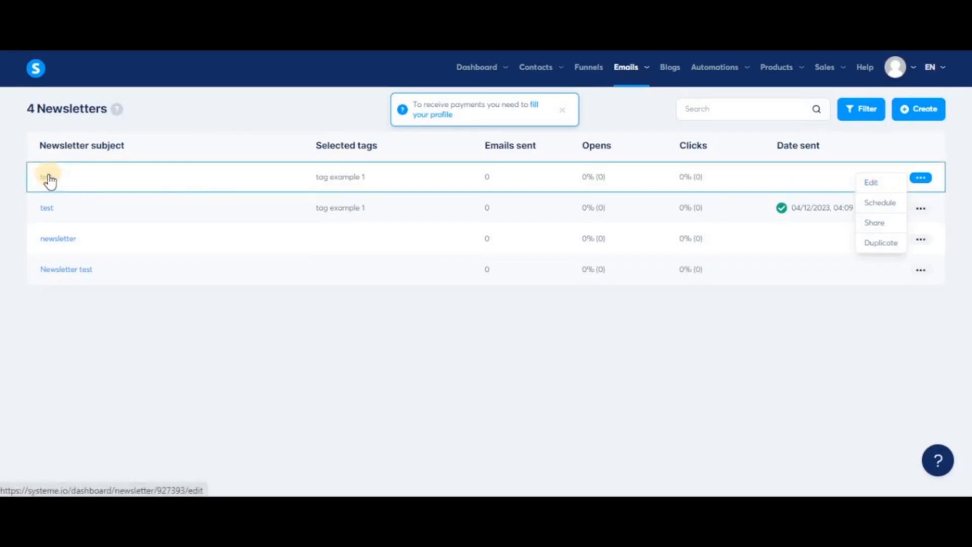
left_click(874, 225)
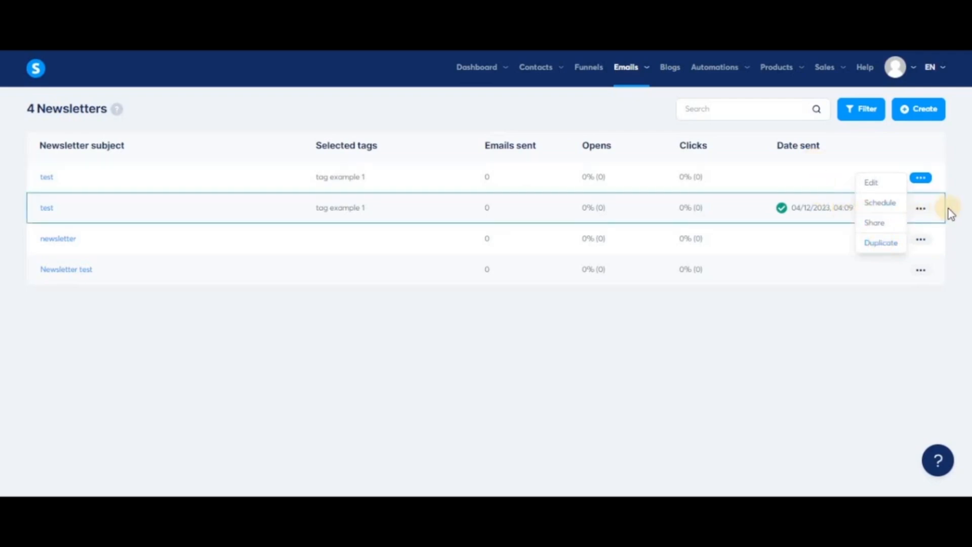
left_click(921, 208)
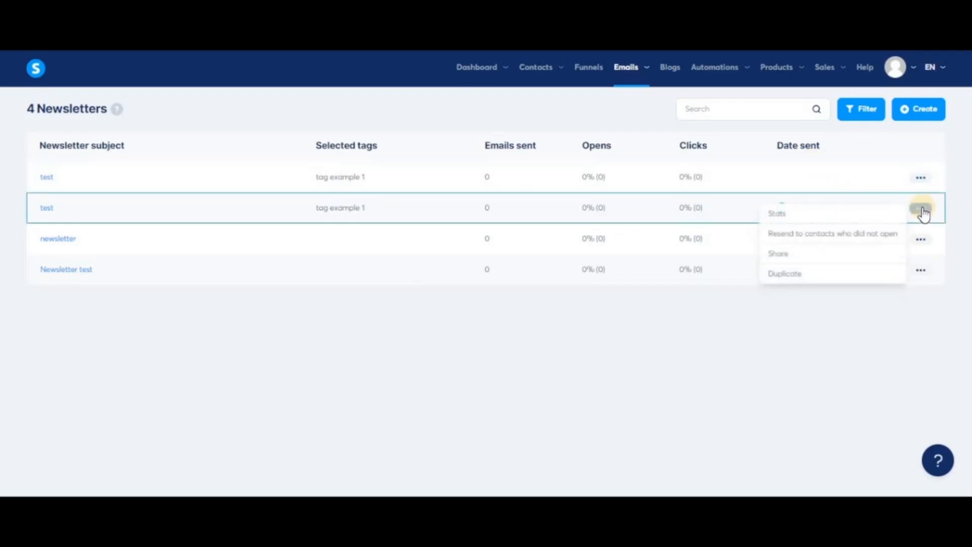
left_click(960, 206)
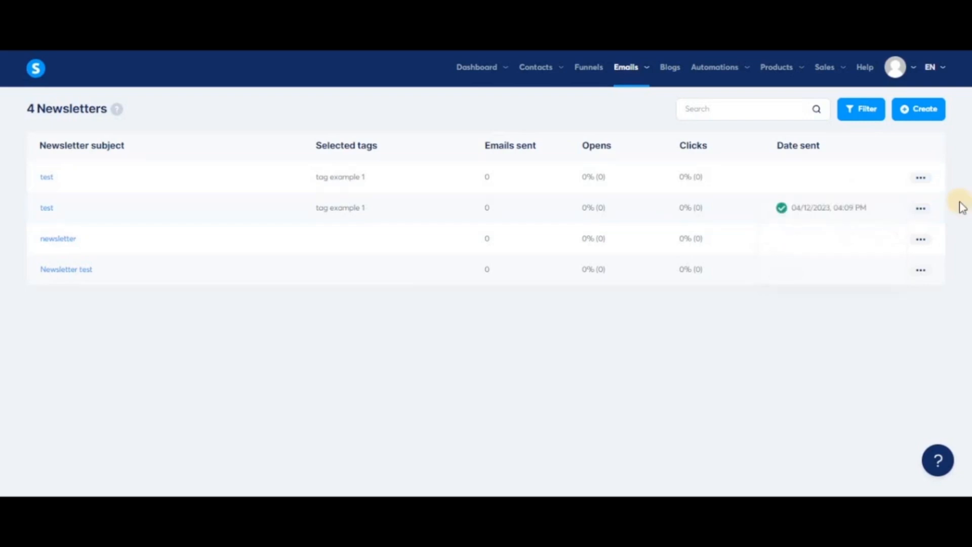
left_click(921, 208)
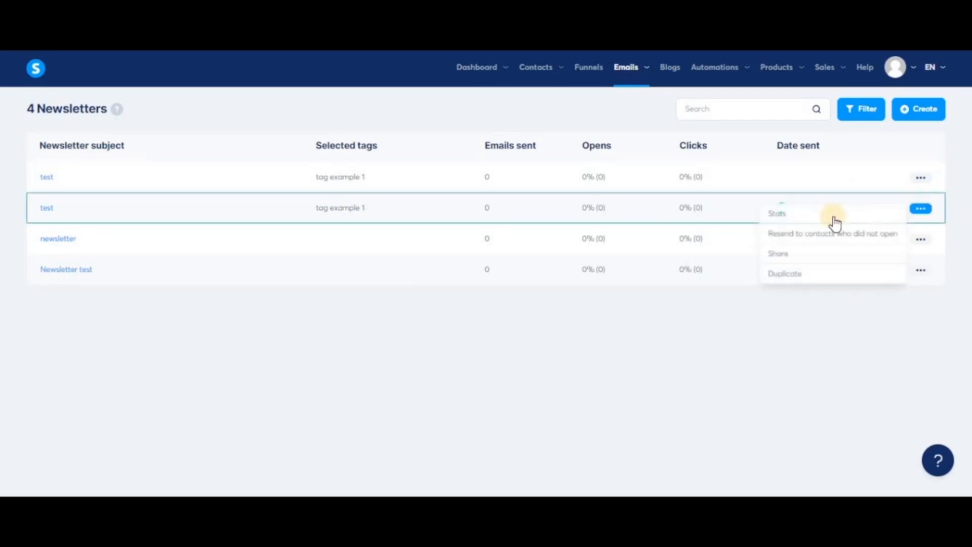